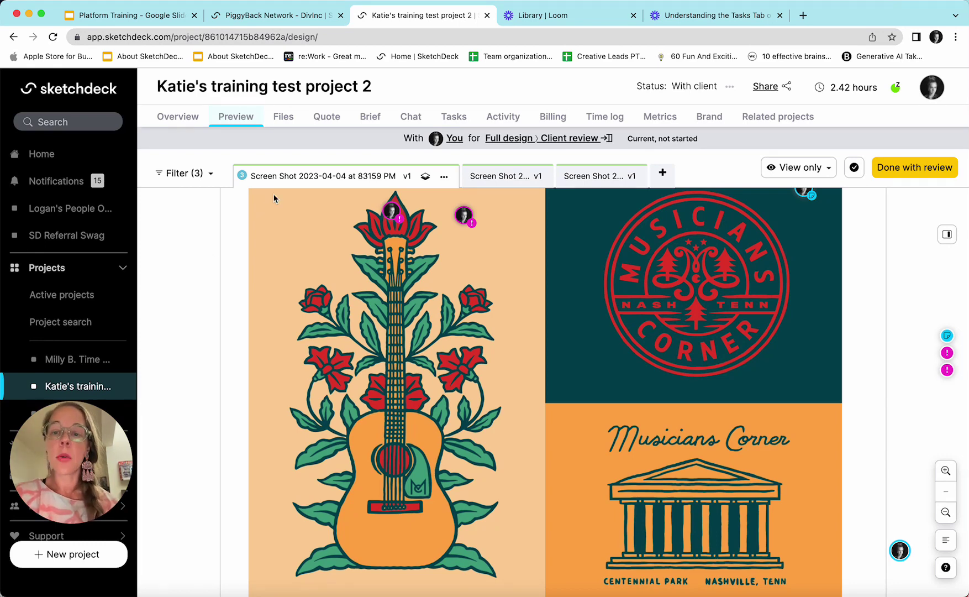
# Look through the second and third design previews and return to Screen Shot 2023-04-04 at 83159 PM.
pyautogui.click(489, 175)
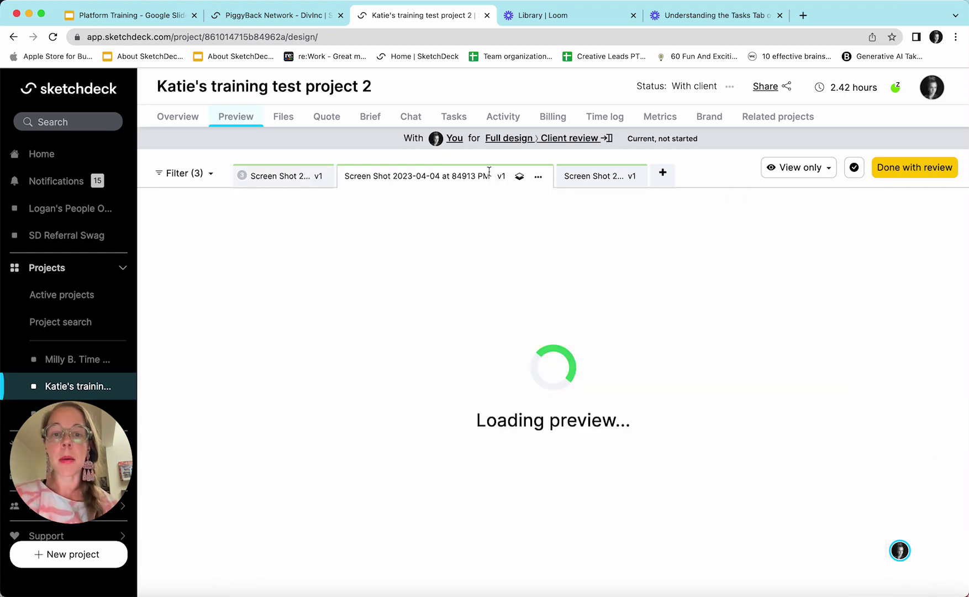
pyautogui.click(599, 176)
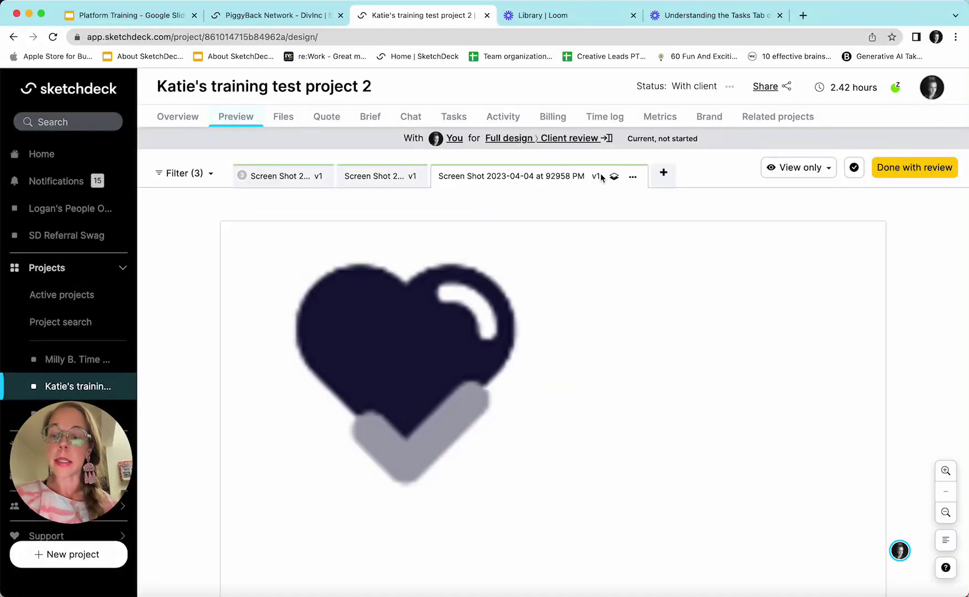
pyautogui.click(270, 178)
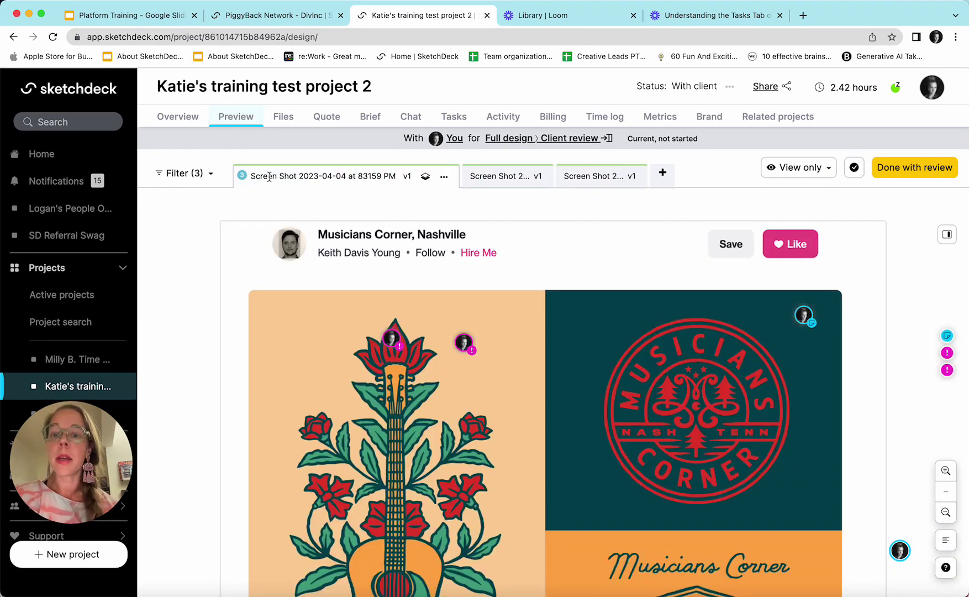
# Switch the preview to Pinning mode and review the two existing pin comments at the top of the guitar illustration.
pyautogui.click(792, 172)
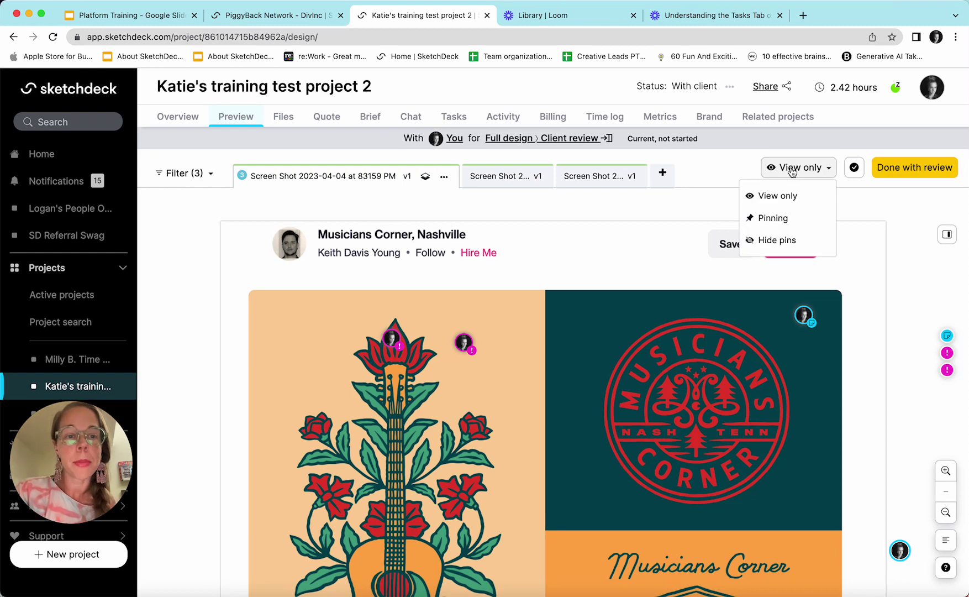
pyautogui.click(773, 218)
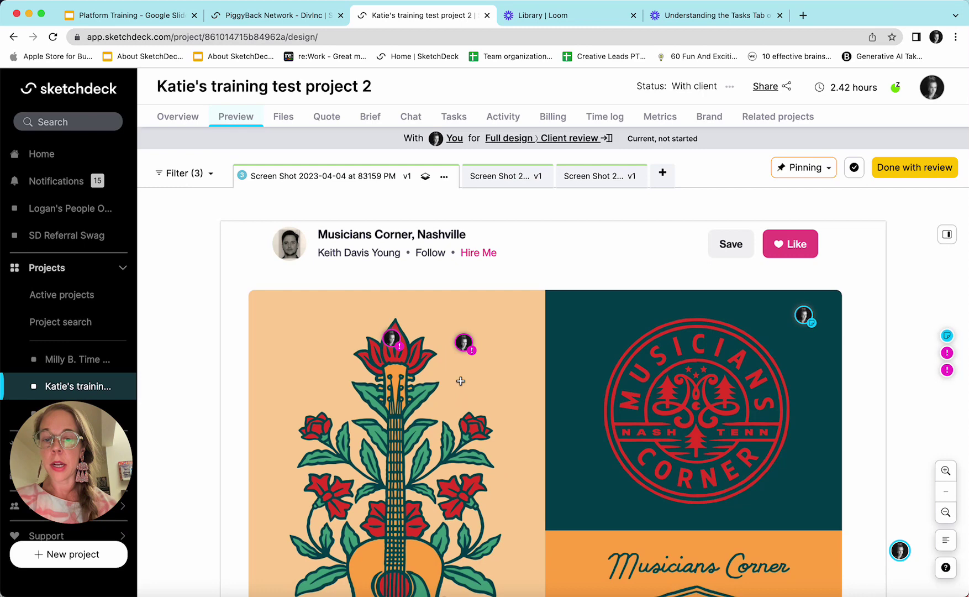
pyautogui.click(464, 348)
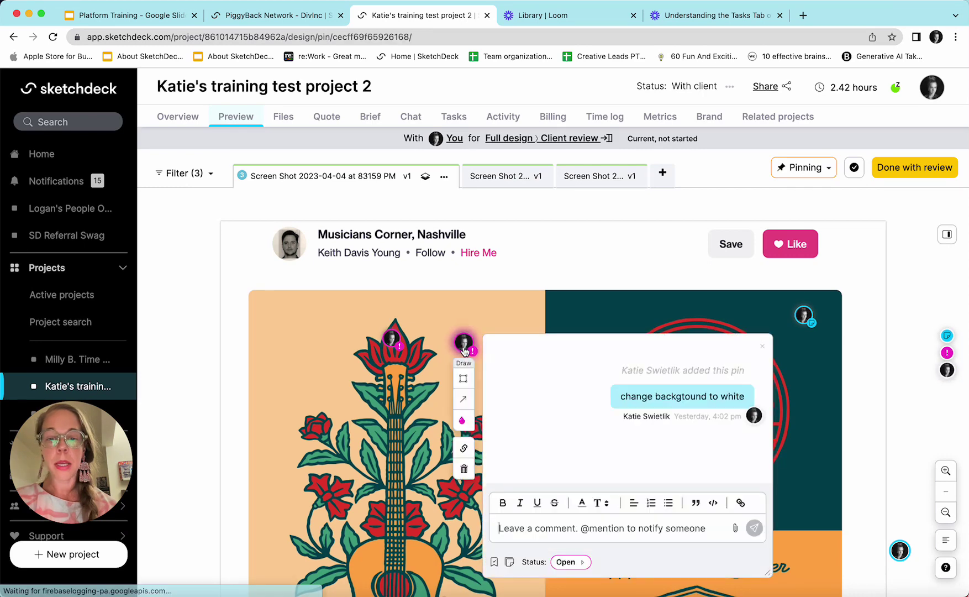
pyautogui.click(391, 339)
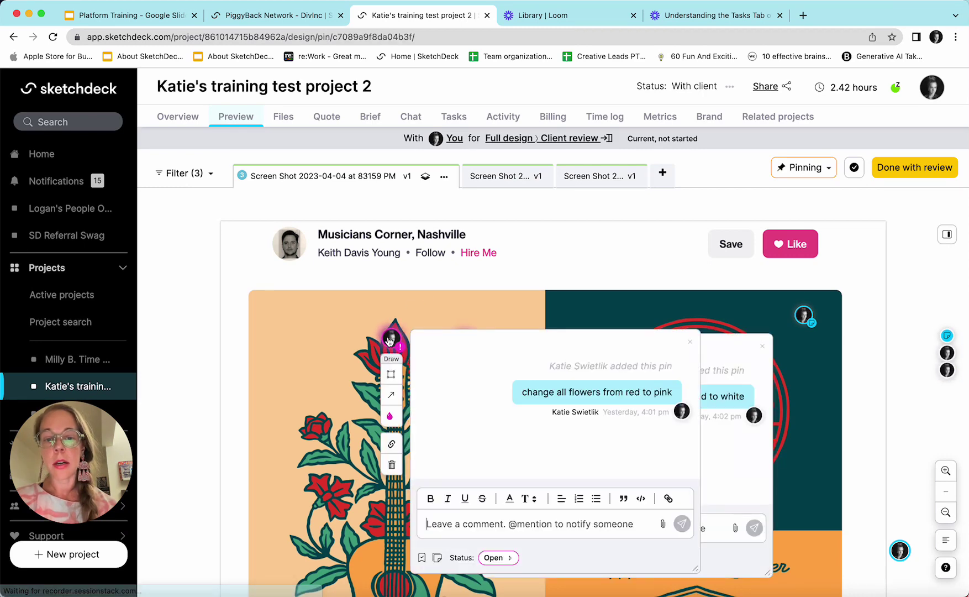
pyautogui.click(691, 345)
pyautogui.click(764, 349)
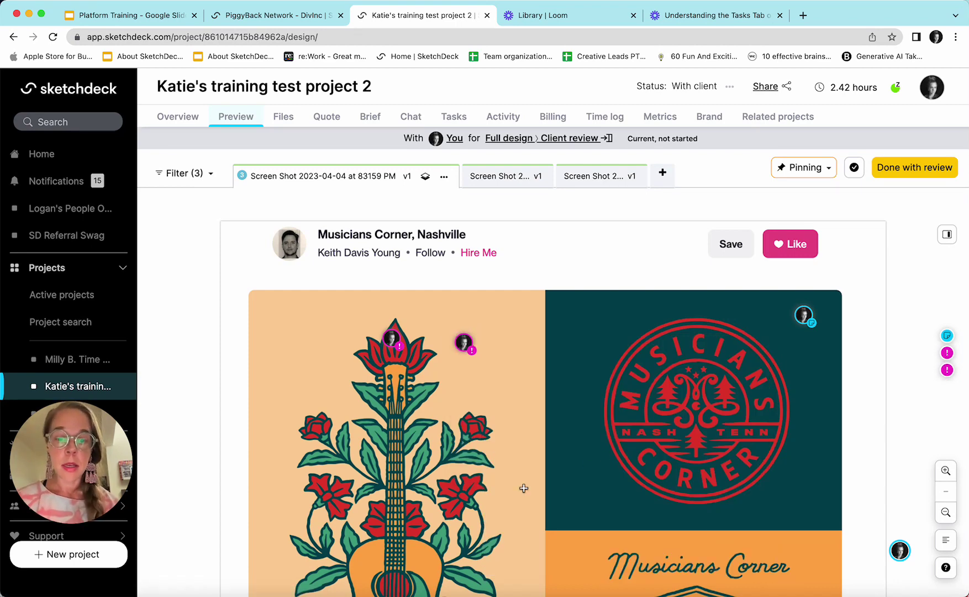
# Add a pin on the lower guitar body with the comment "darker brown for the guitar please".
pyautogui.scroll(-3, 524, 488)
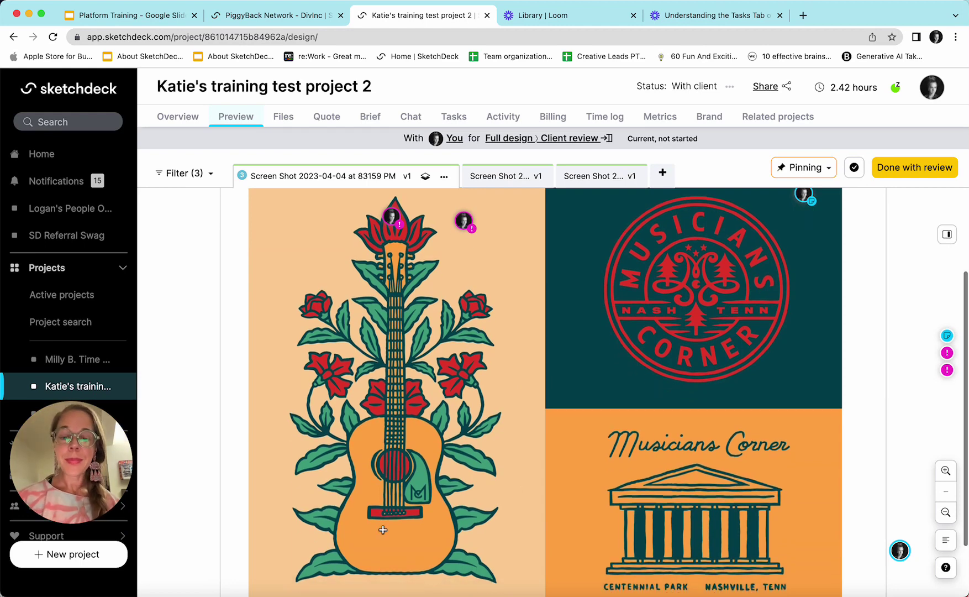
pyautogui.click(375, 540)
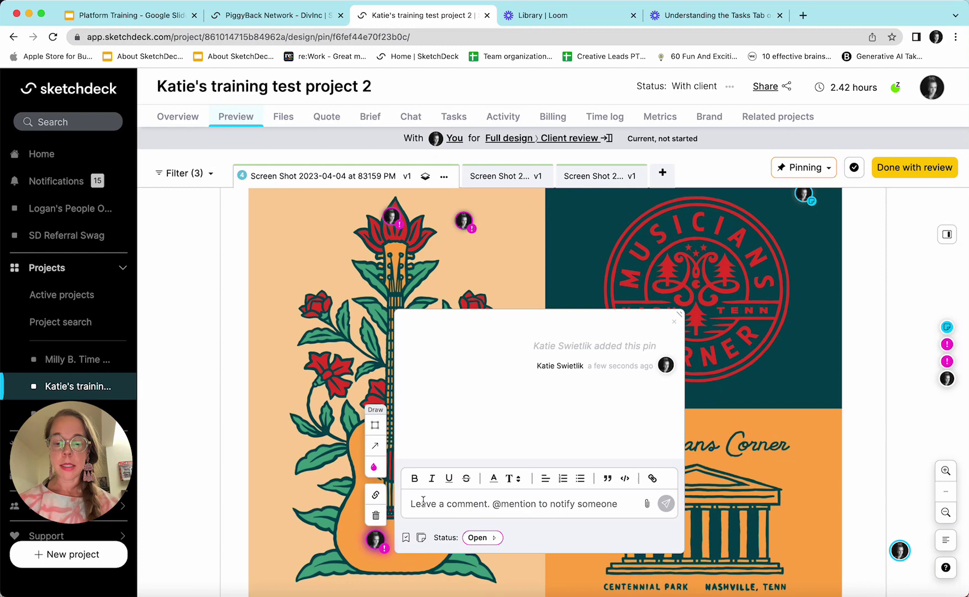
pyautogui.write('darker ')
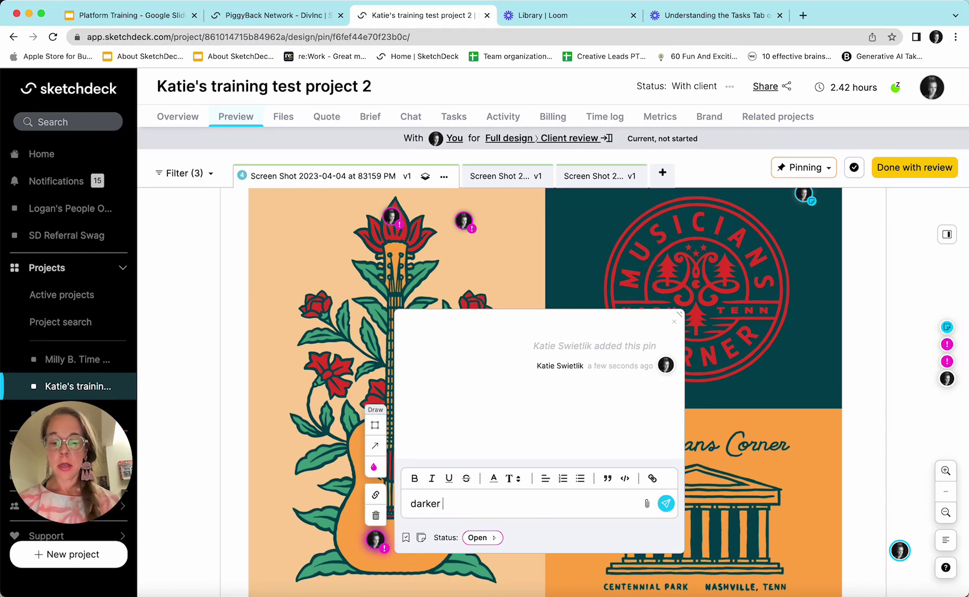
pyautogui.write('brown for the gui')
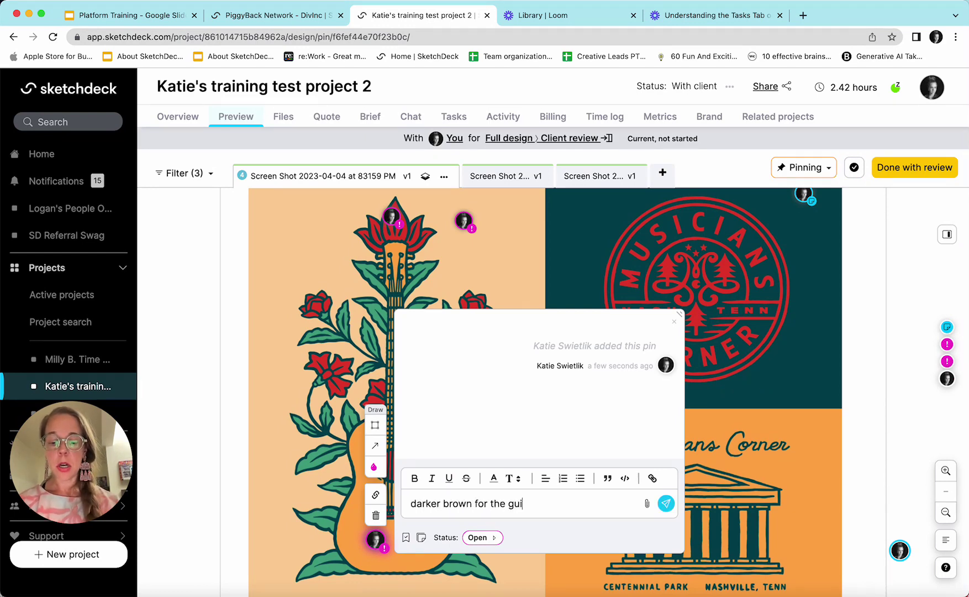
pyautogui.write('tar pleas')
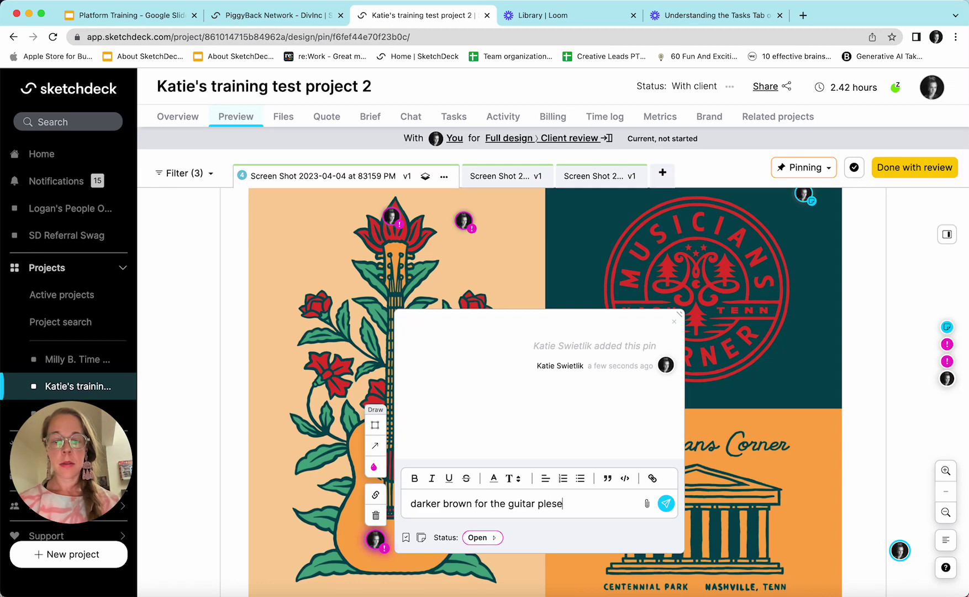
pyautogui.press('BackSpace')
pyautogui.press('BackSpace')
pyautogui.write('ase')
pyautogui.press('Return')
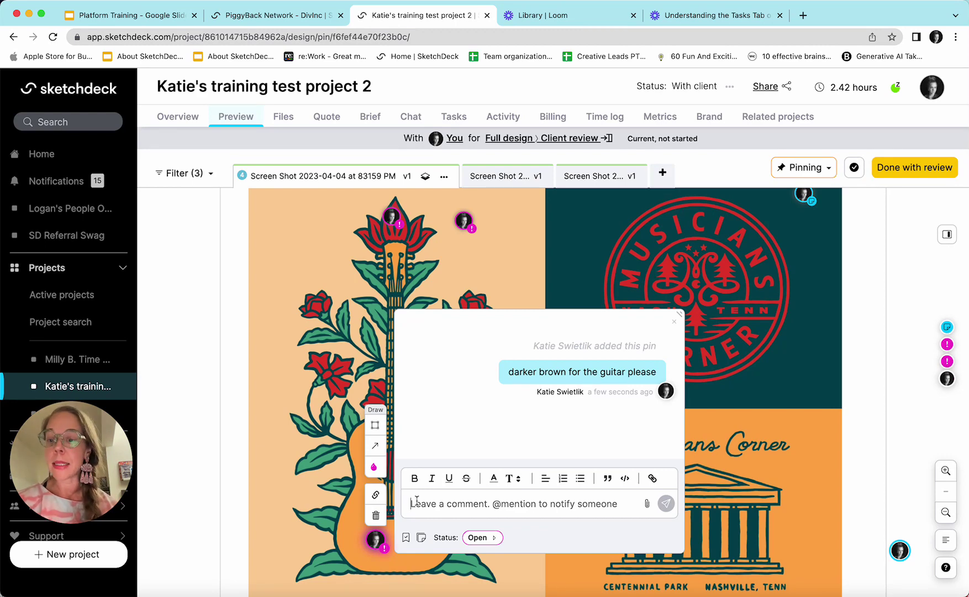
# Mention the SketchDeck colleague in a second comment on the guitar body pin.
pyautogui.write('@holly')
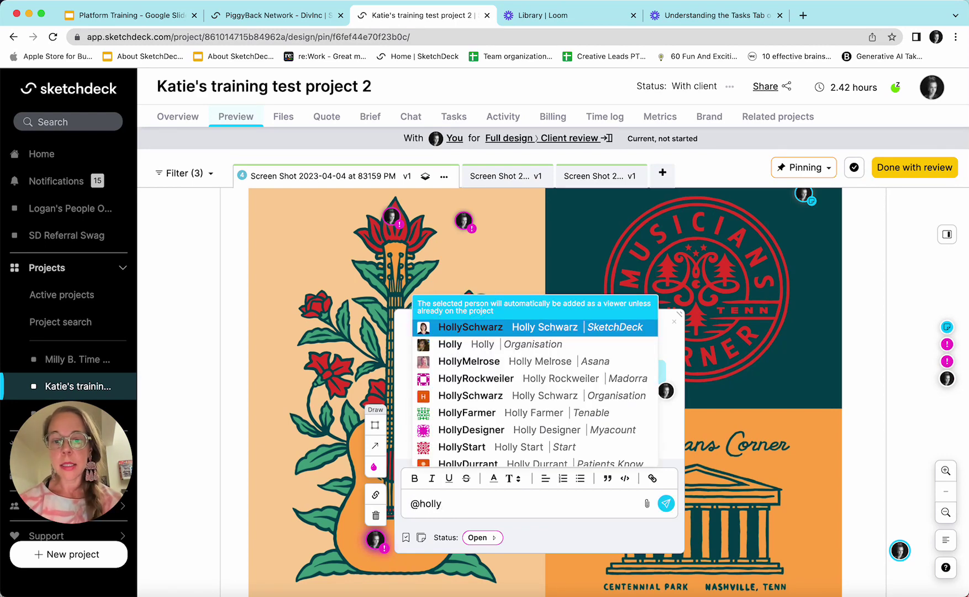
pyautogui.press('Return')
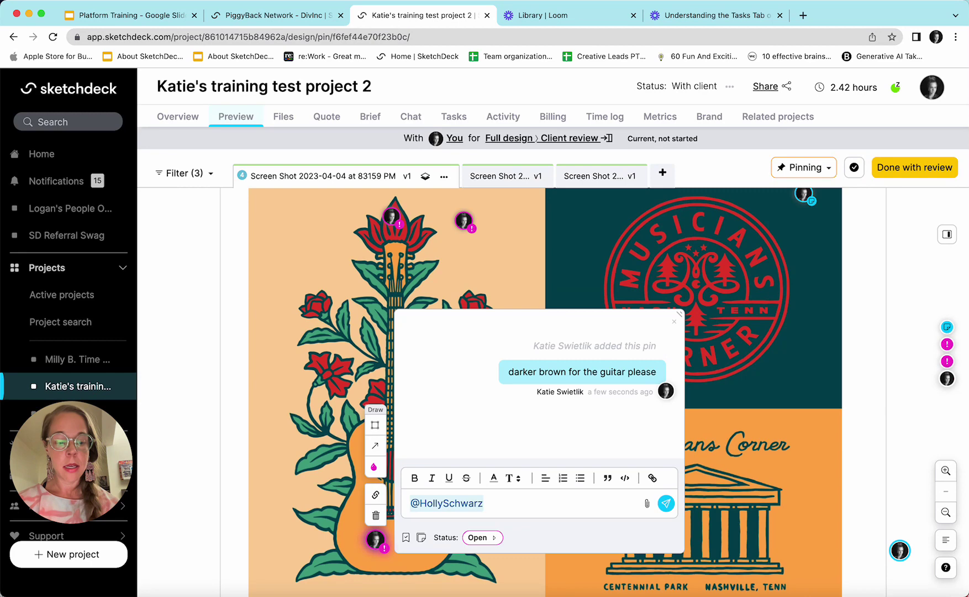
pyautogui.press('Return')
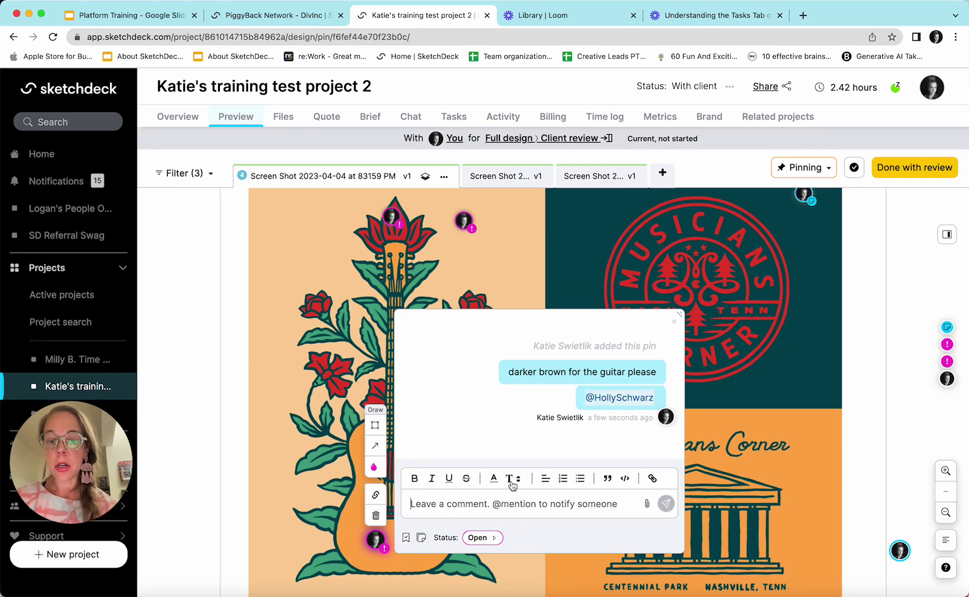
# Examine the file sources available for attaching a file to the pin comment, and leave without attaching anything.
pyautogui.click(648, 505)
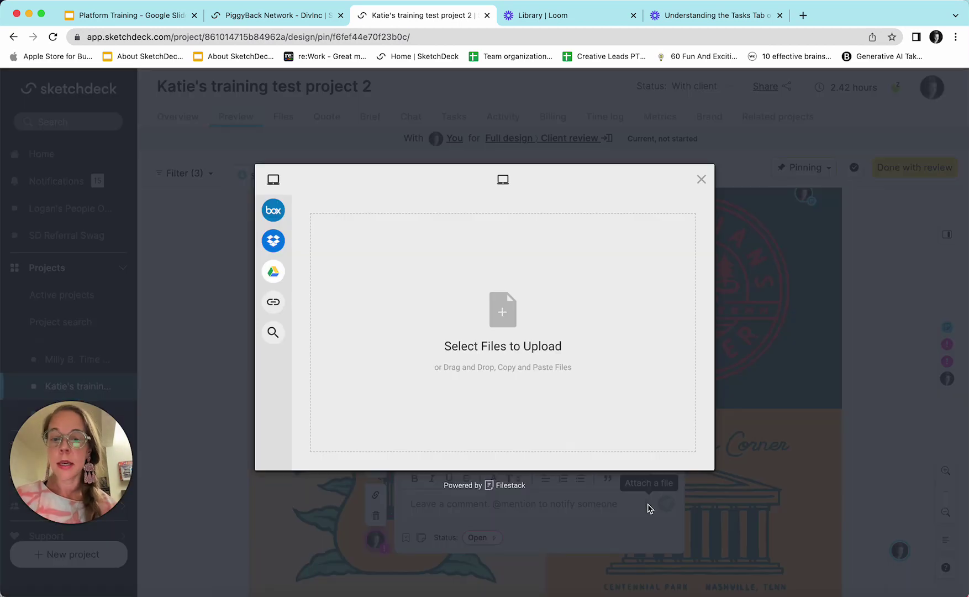
pyautogui.moveTo(279, 220)
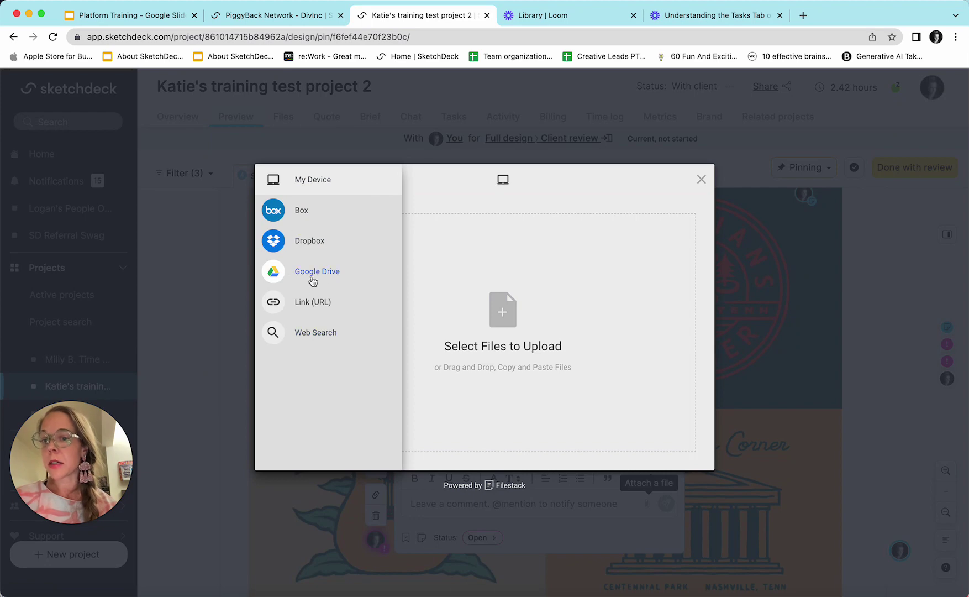
pyautogui.click(700, 180)
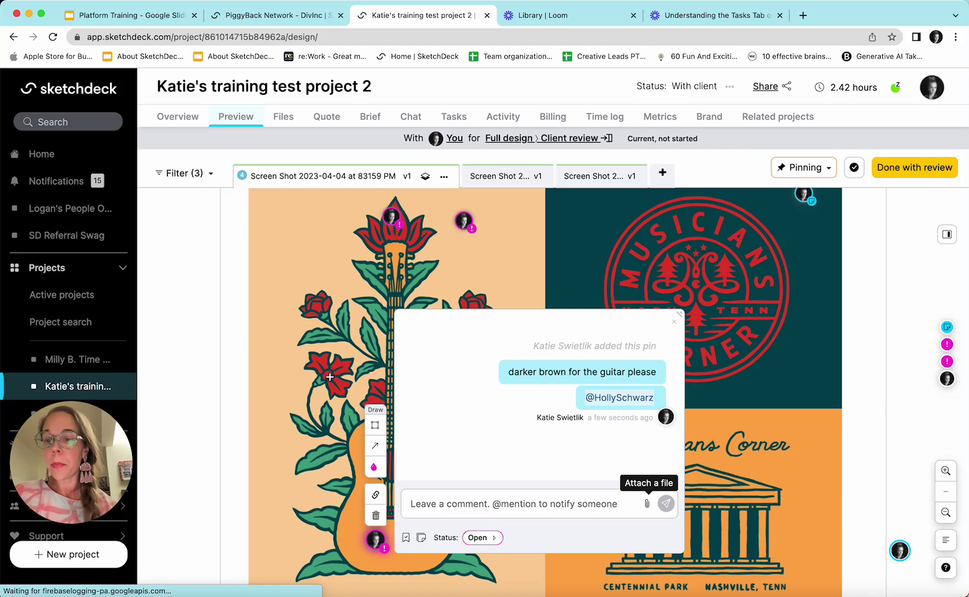
# Draw a box annotation from the guitar body pin and resize it upward over the guitar body.
pyautogui.click(375, 427)
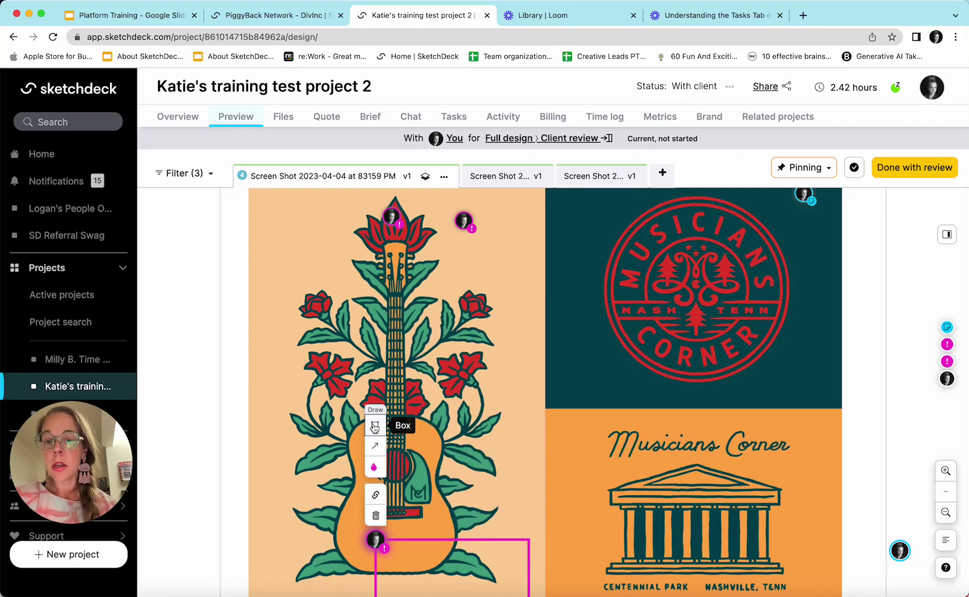
pyautogui.scroll(-2, 514, 534)
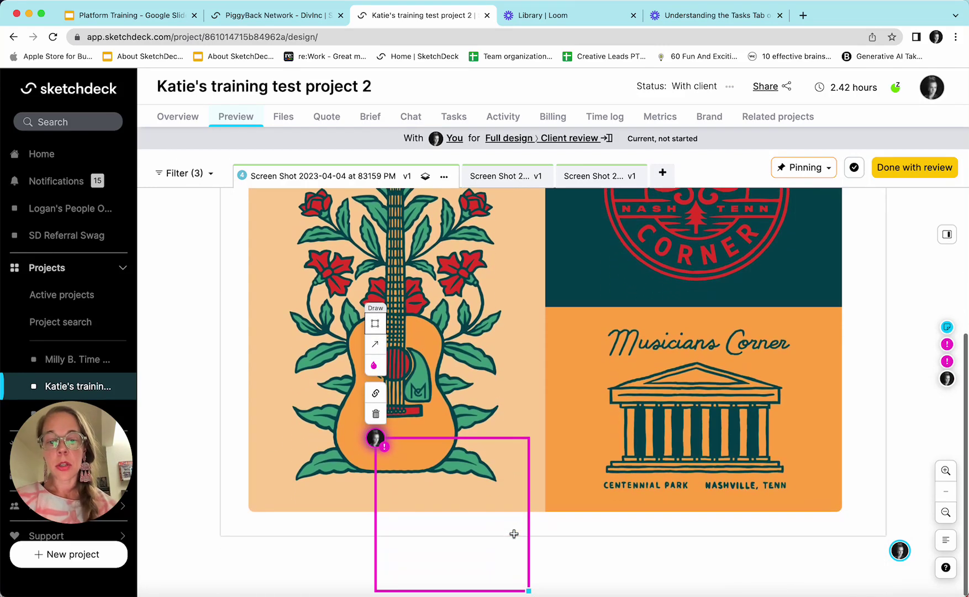
pyautogui.moveTo(530, 588); pyautogui.dragTo(521, 470)
pyautogui.moveTo(517, 427); pyautogui.dragTo(455, 299)
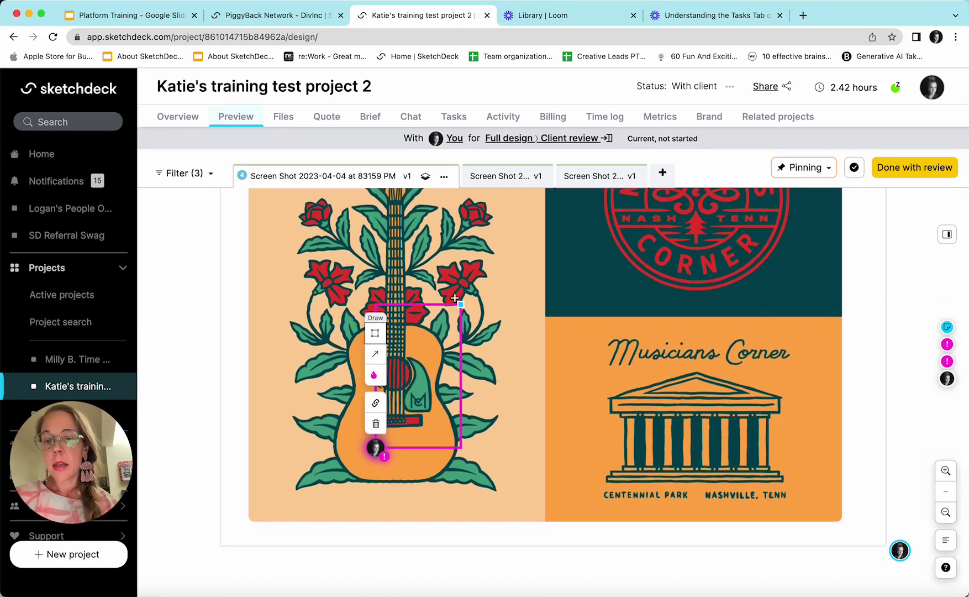
# Draw an arrow from the guitar body pin to the round Musicians Corner badge, colour it light blue and close the pin's comment window.
pyautogui.click(384, 354)
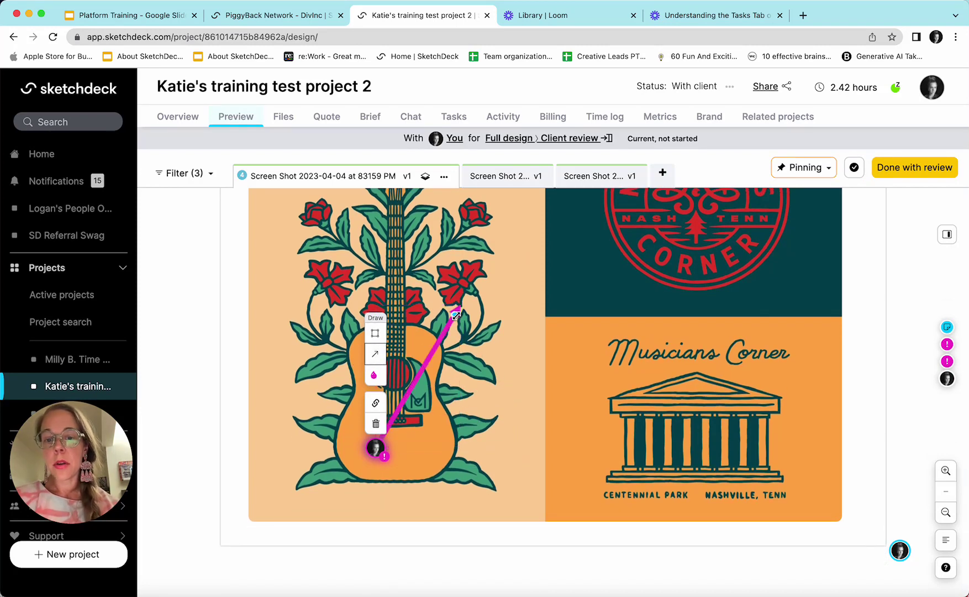
pyautogui.moveTo(454, 314); pyautogui.dragTo(602, 274)
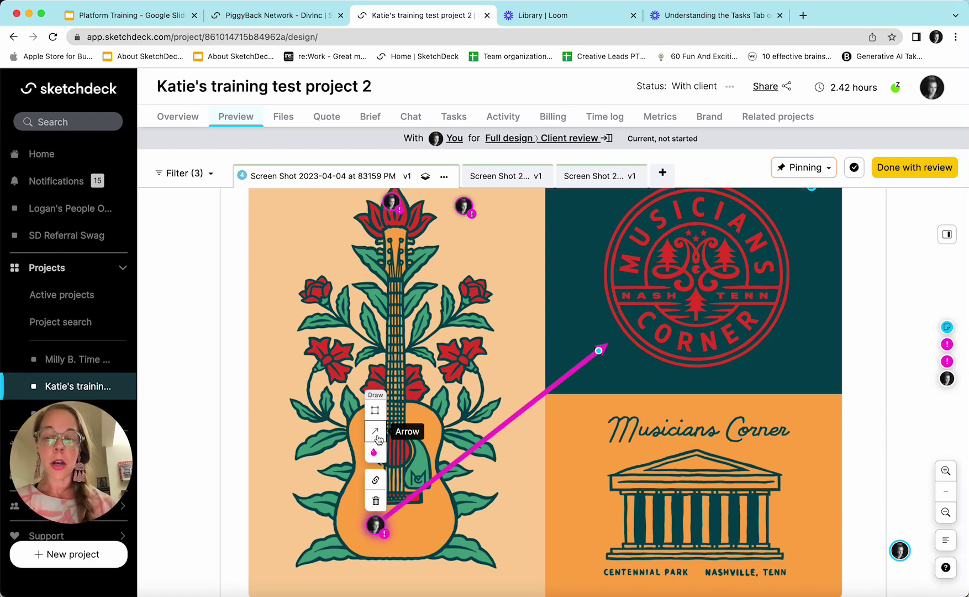
pyautogui.click(374, 452)
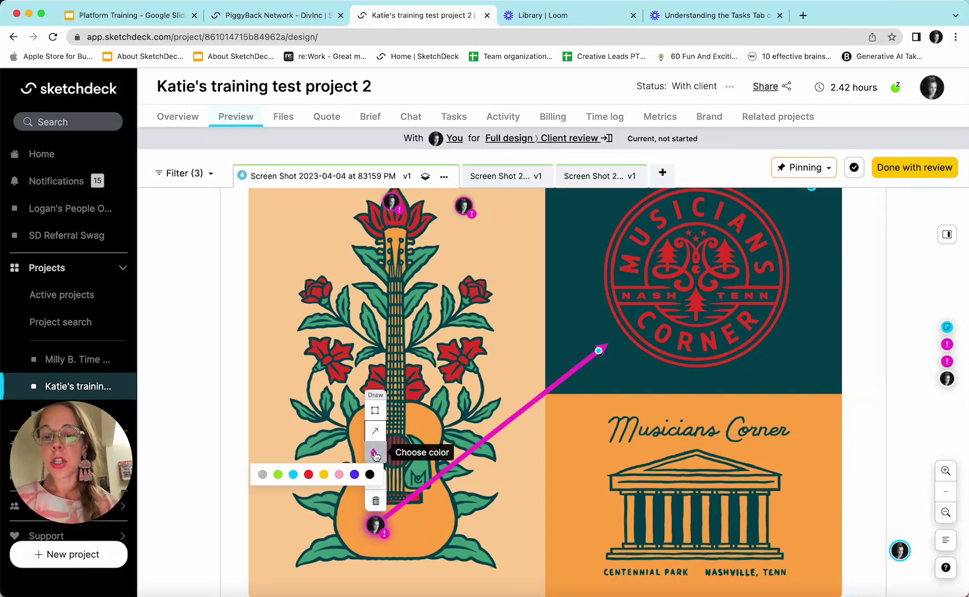
pyautogui.click(293, 473)
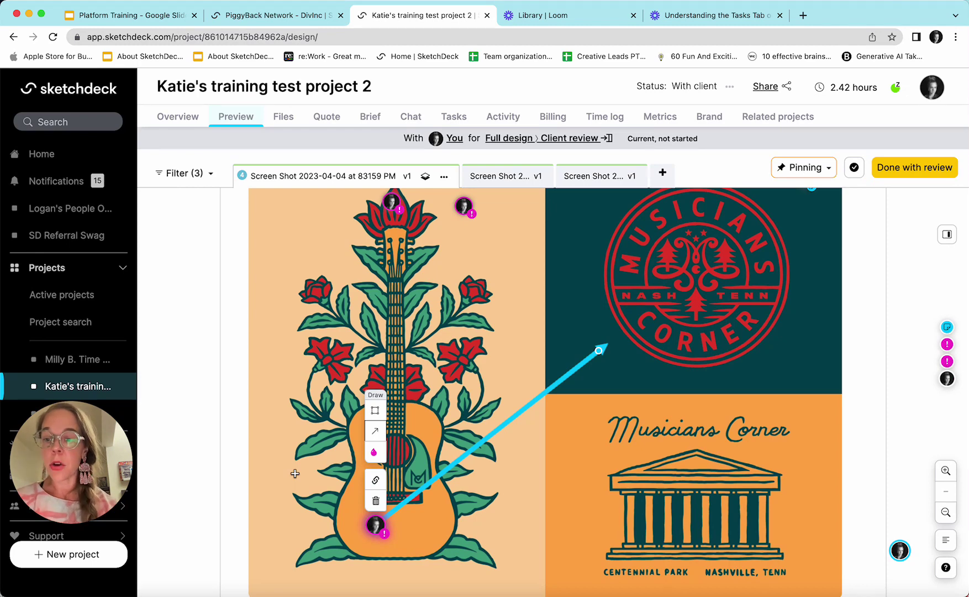
pyautogui.moveTo(368, 511)
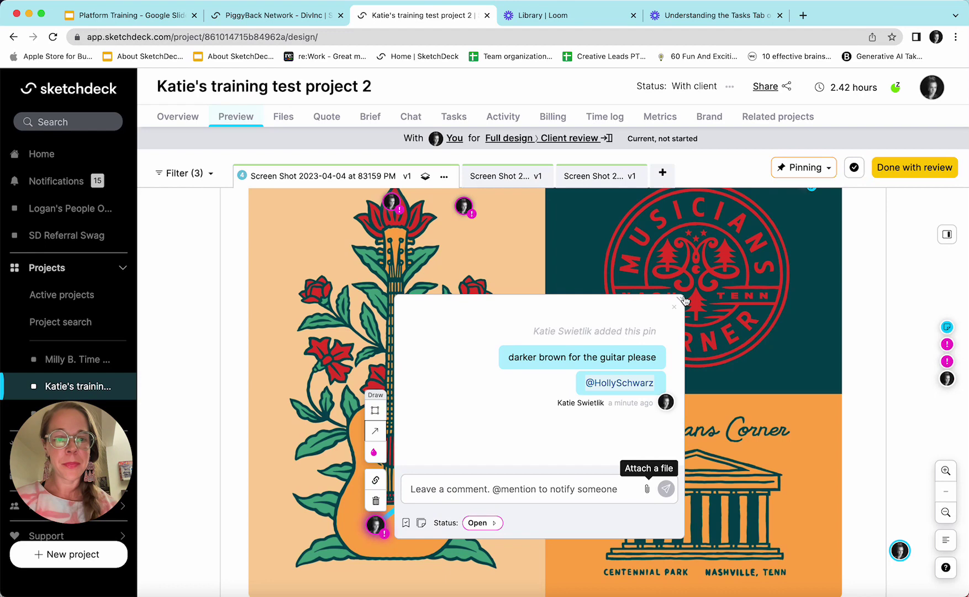
pyautogui.click(674, 307)
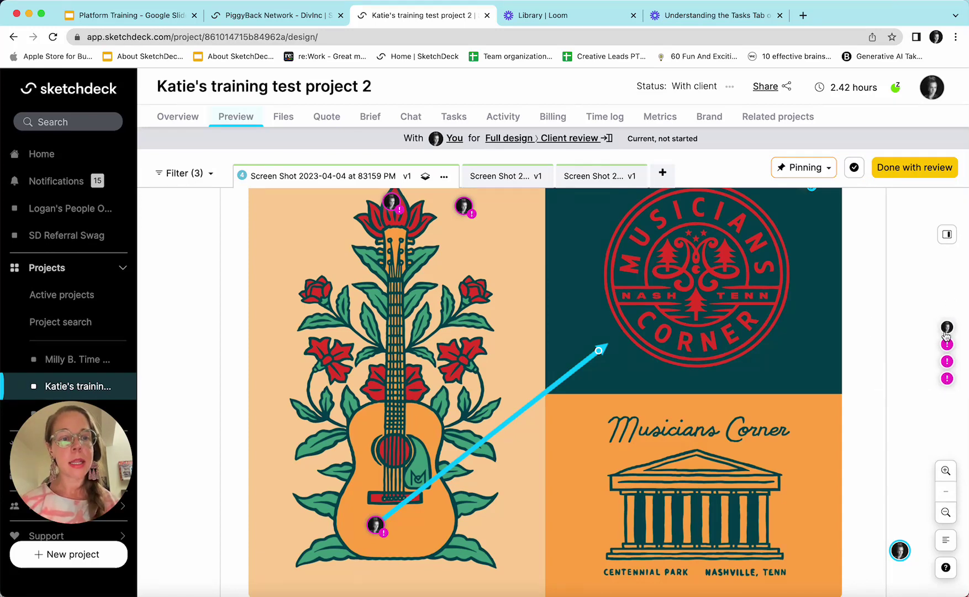
# Review the list of all pin comments, and inspect the sticky pin on the dark green badge quadrant.
pyautogui.click(946, 232)
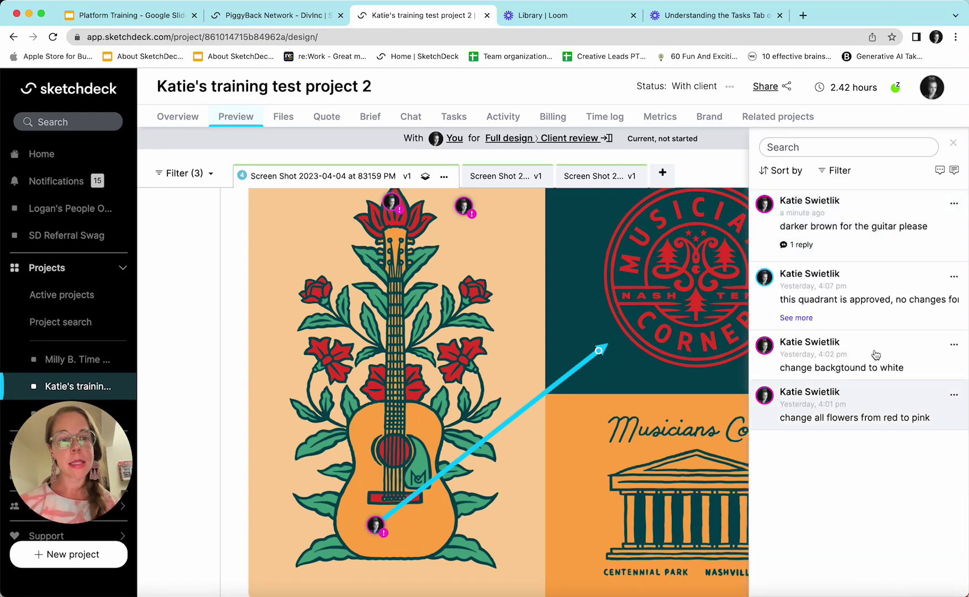
pyautogui.click(953, 145)
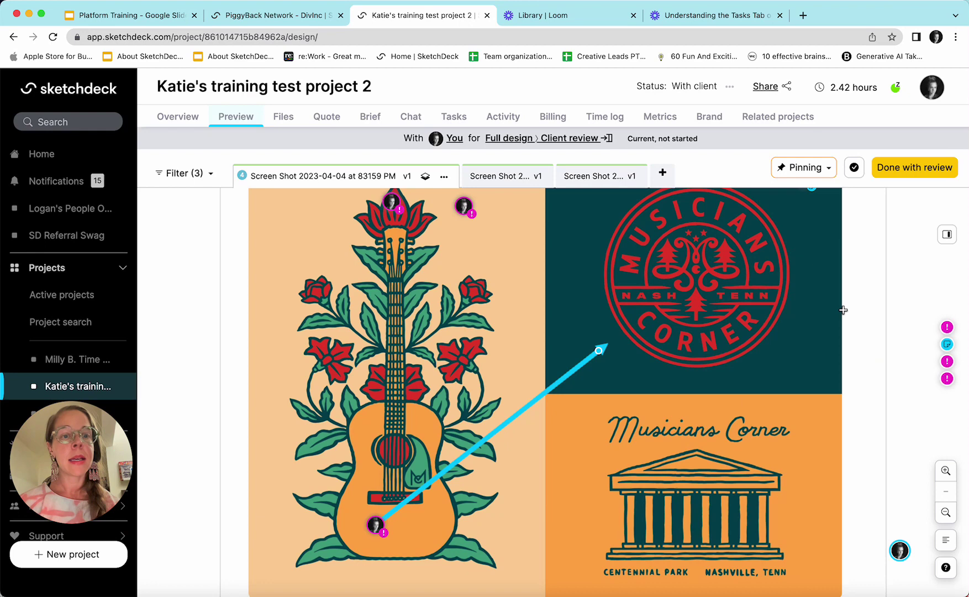
pyautogui.scroll(3, 778, 313)
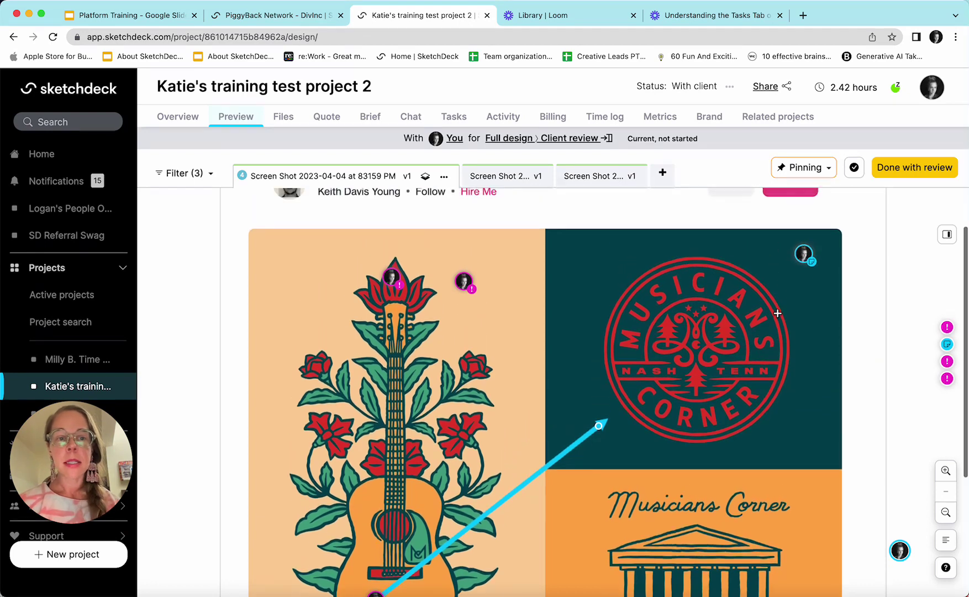
pyautogui.click(804, 253)
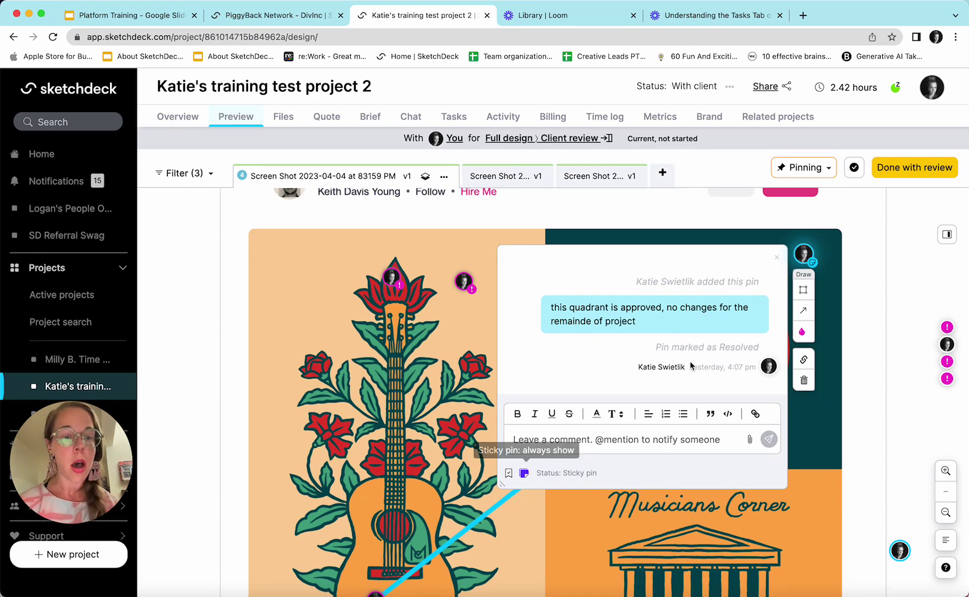
pyautogui.click(779, 262)
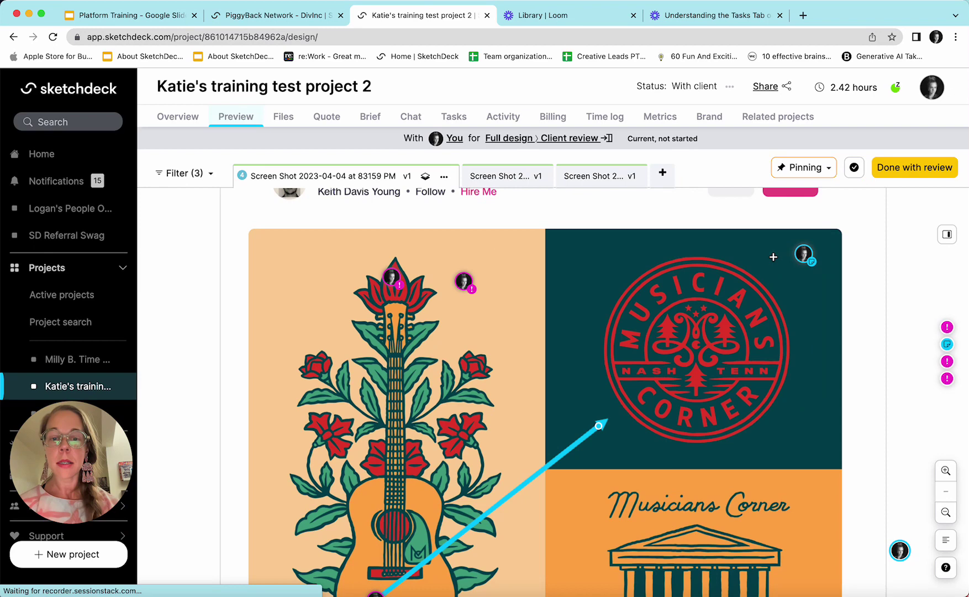
# Examine the status choices of the pin to the right of the guitar's head, and close its comment window without changing the status.
pyautogui.click(466, 283)
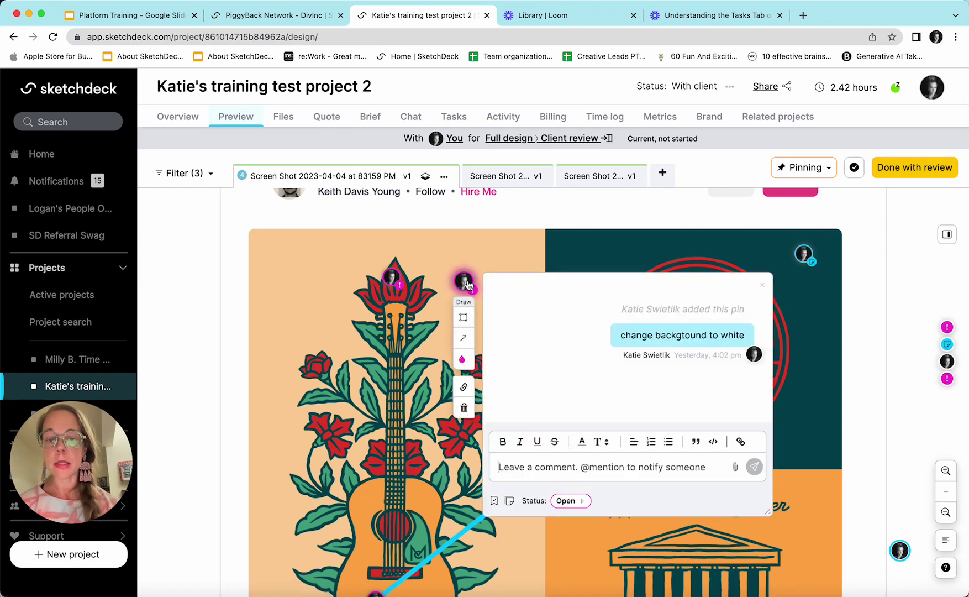
pyautogui.click(558, 500)
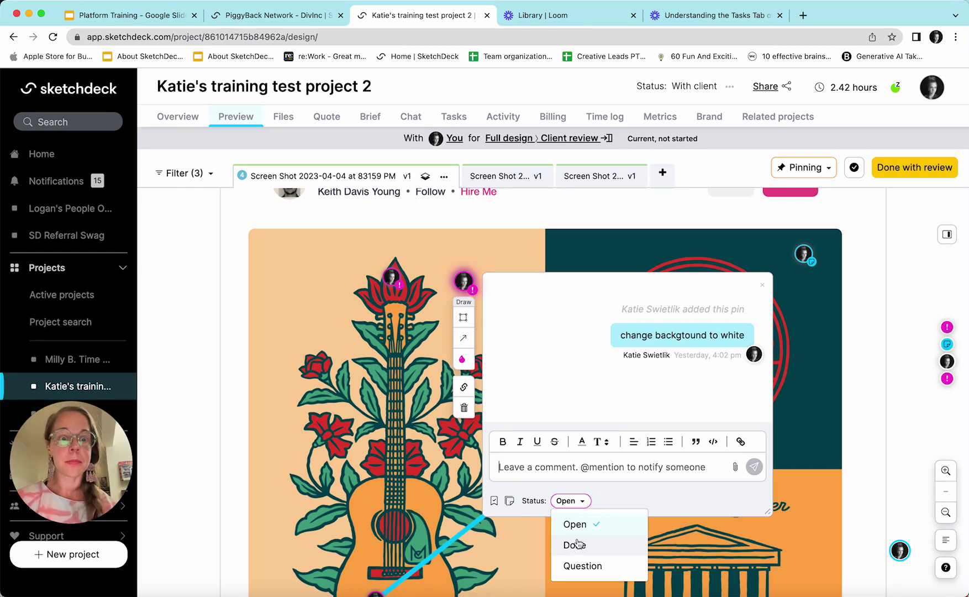
pyautogui.click(804, 254)
pyautogui.click(778, 262)
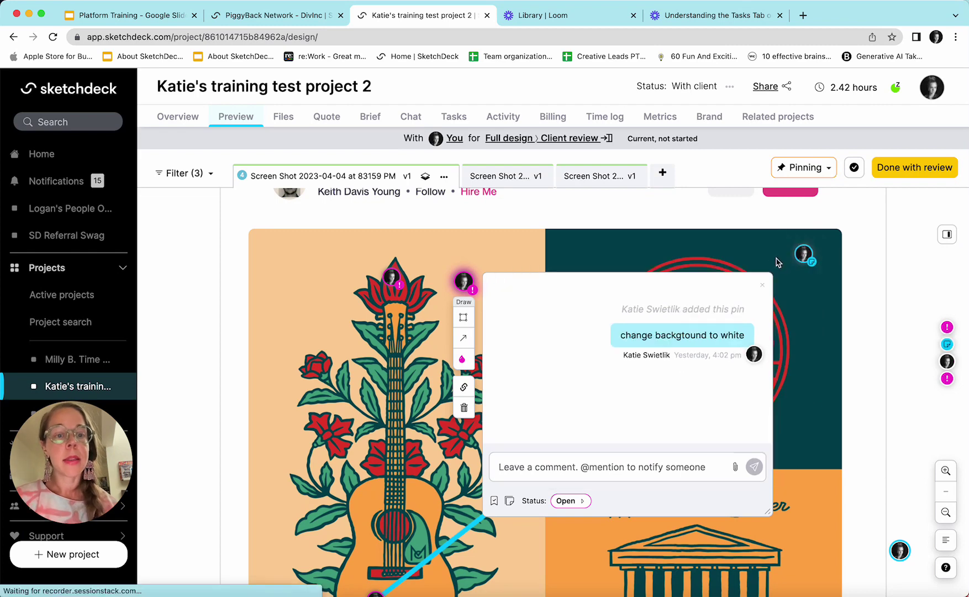
pyautogui.click(764, 290)
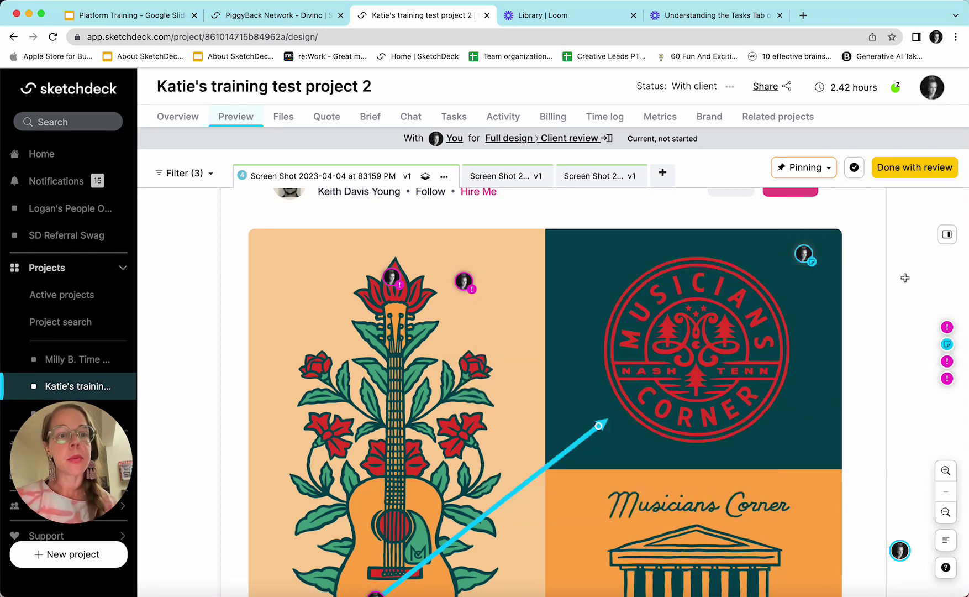
# Examine the send-to-agency, auto-send-off and project-complete choices for finishing the review, and leave without submitting any of them.
pyautogui.click(914, 175)
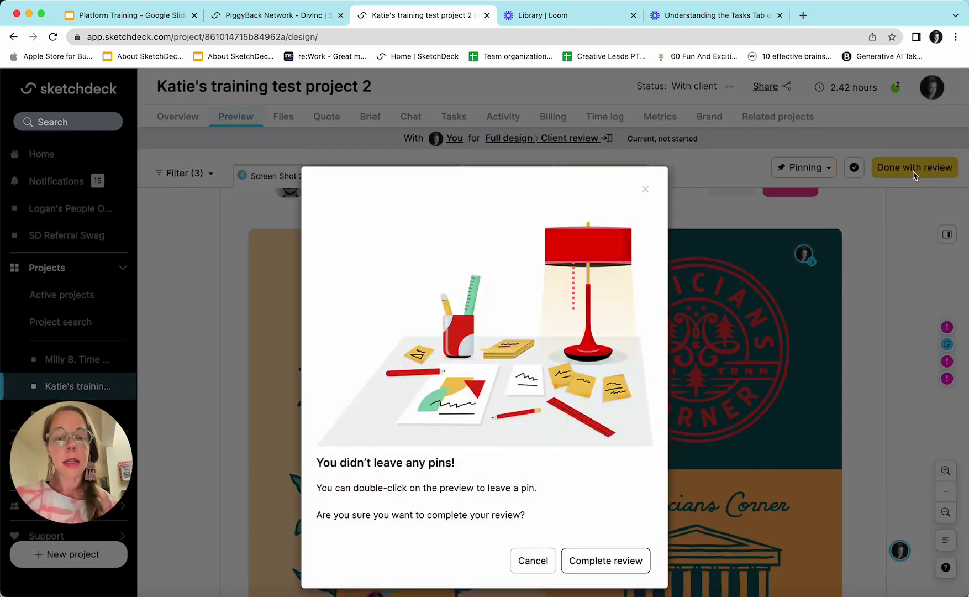
pyautogui.click(598, 567)
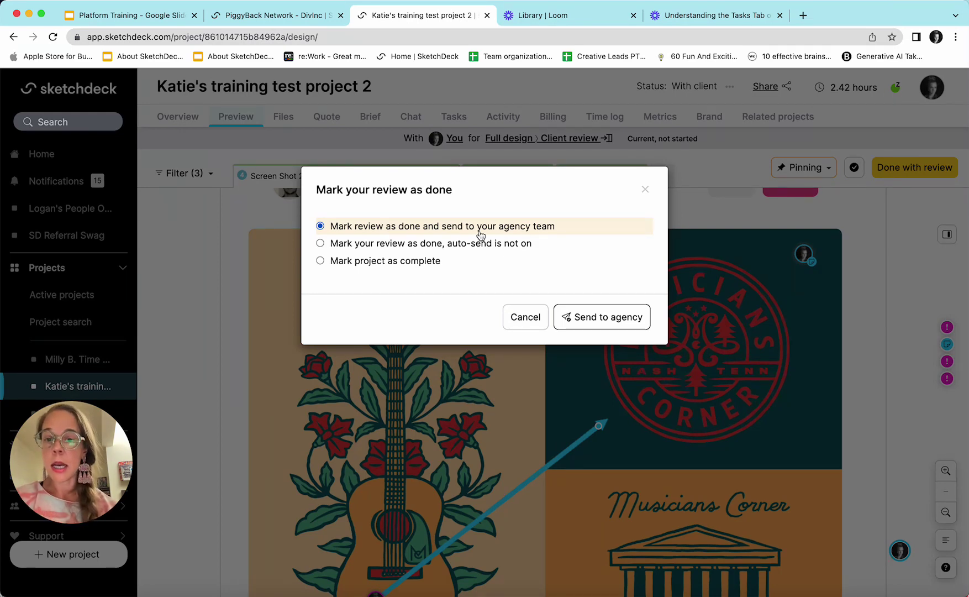
pyautogui.click(320, 243)
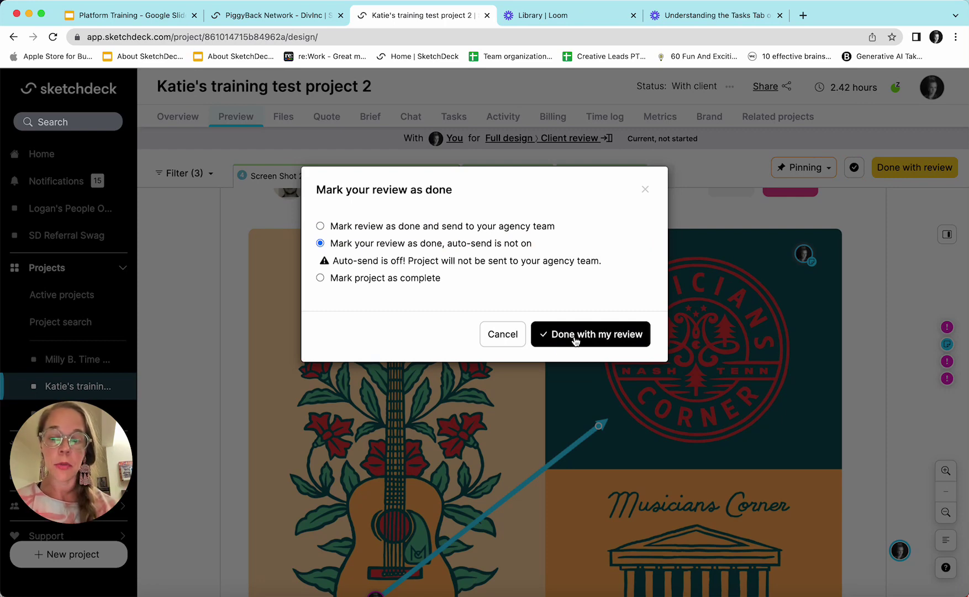
pyautogui.click(320, 227)
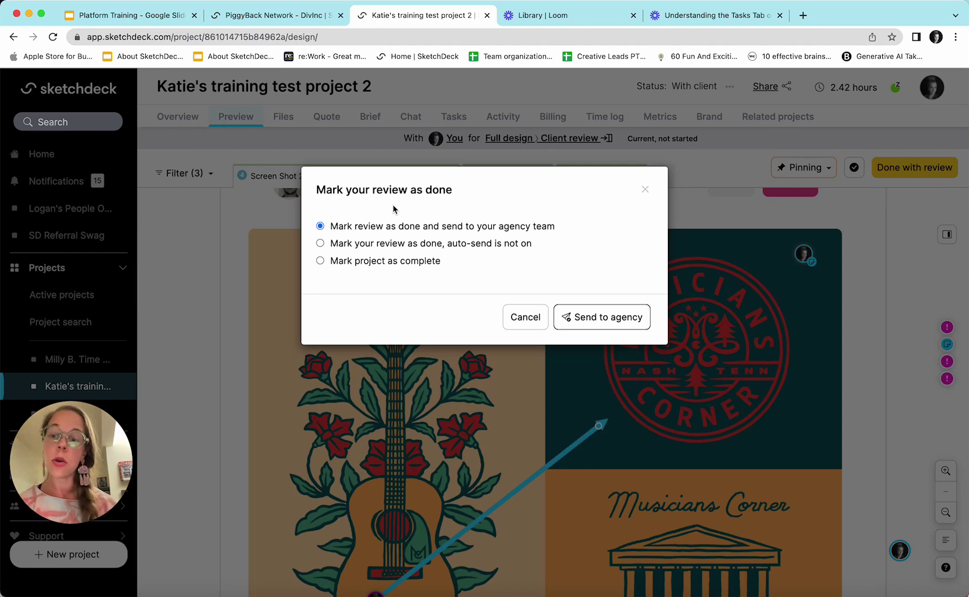
pyautogui.click(320, 262)
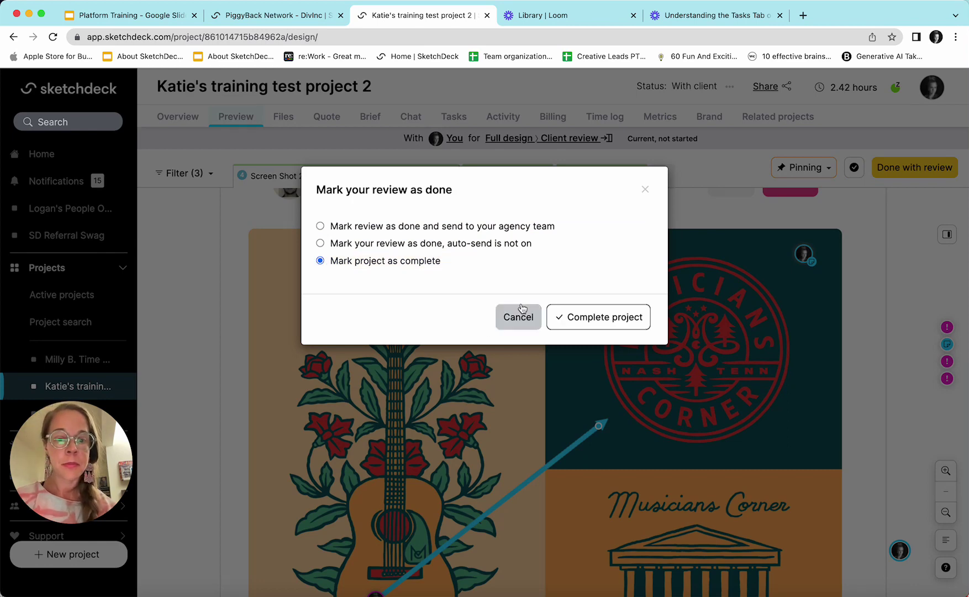
pyautogui.click(514, 324)
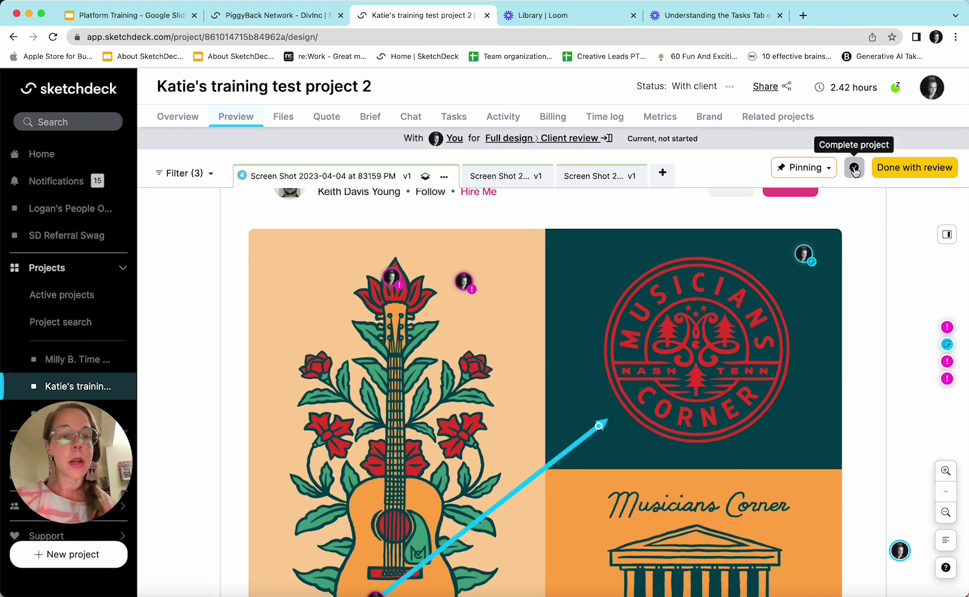
# Mark the whole project as complete and proceed to leaving feedback for the project team.
pyautogui.click(854, 169)
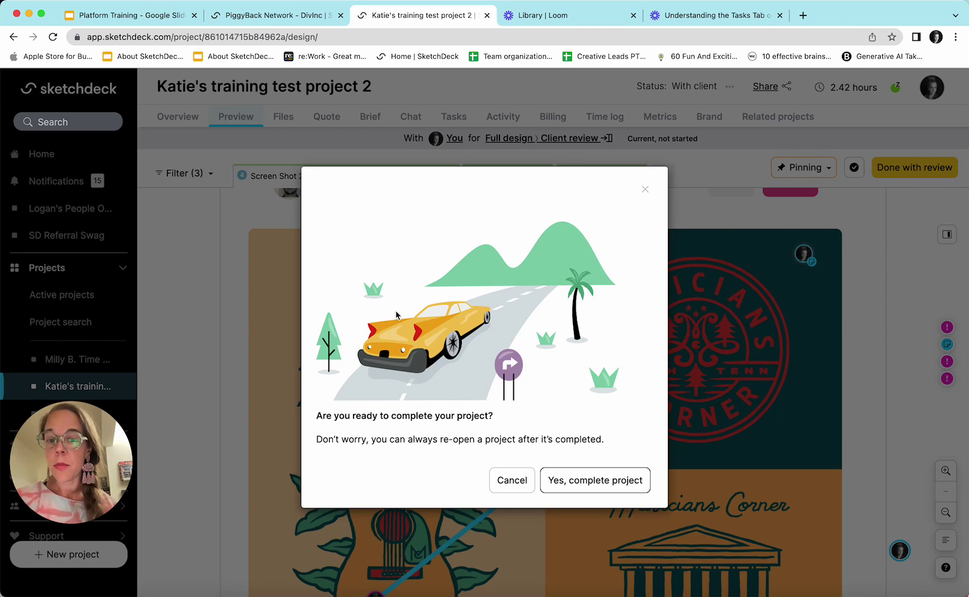
pyautogui.click(572, 484)
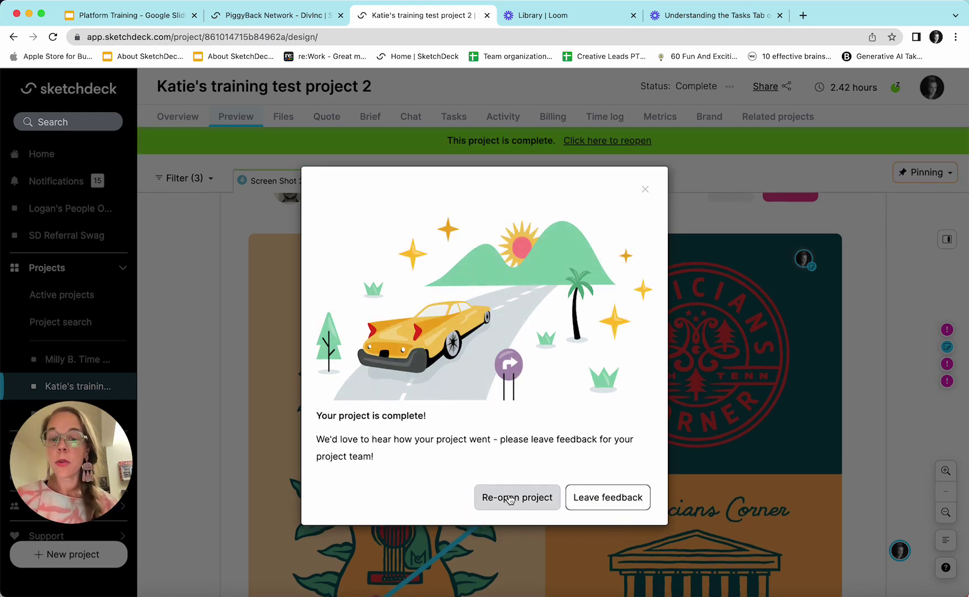
pyautogui.click(610, 498)
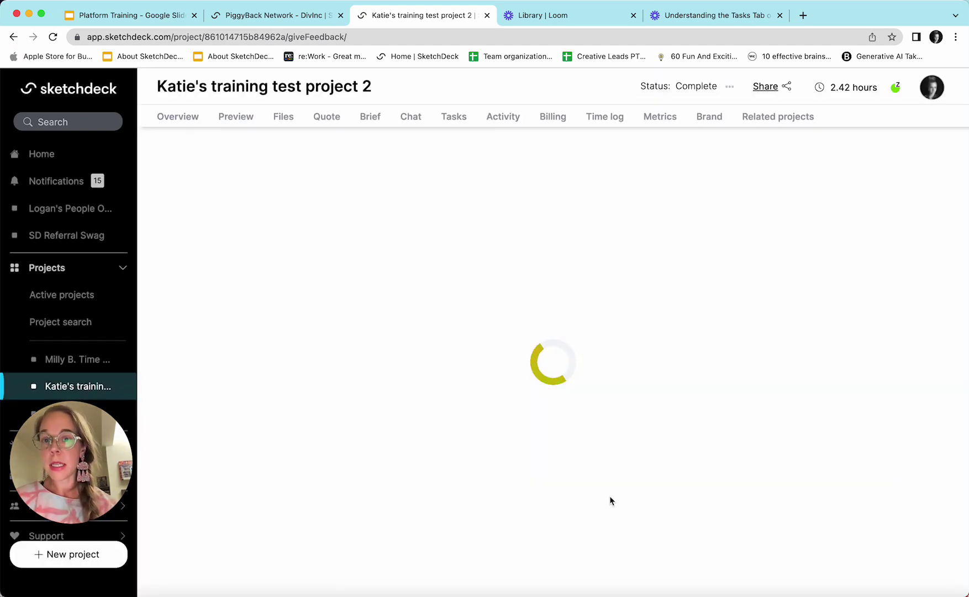